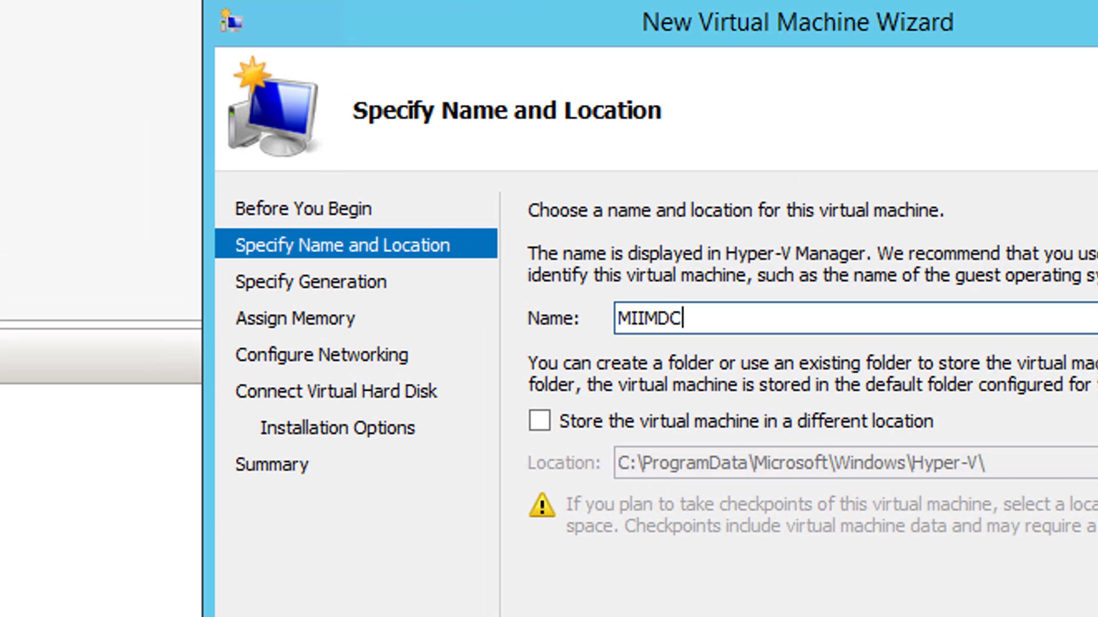
Name the new virtual machine MIIMDC0002-WIN2012R2 and make it a Generation 2 machine.
type("0002-WIN201")
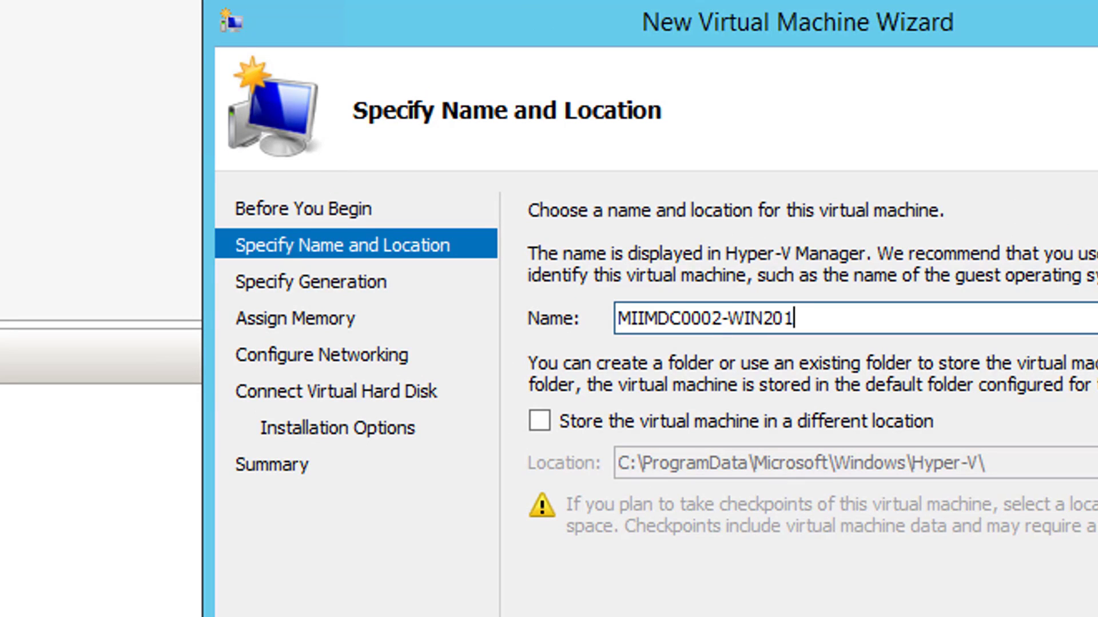
type("2R2")
key("Return")
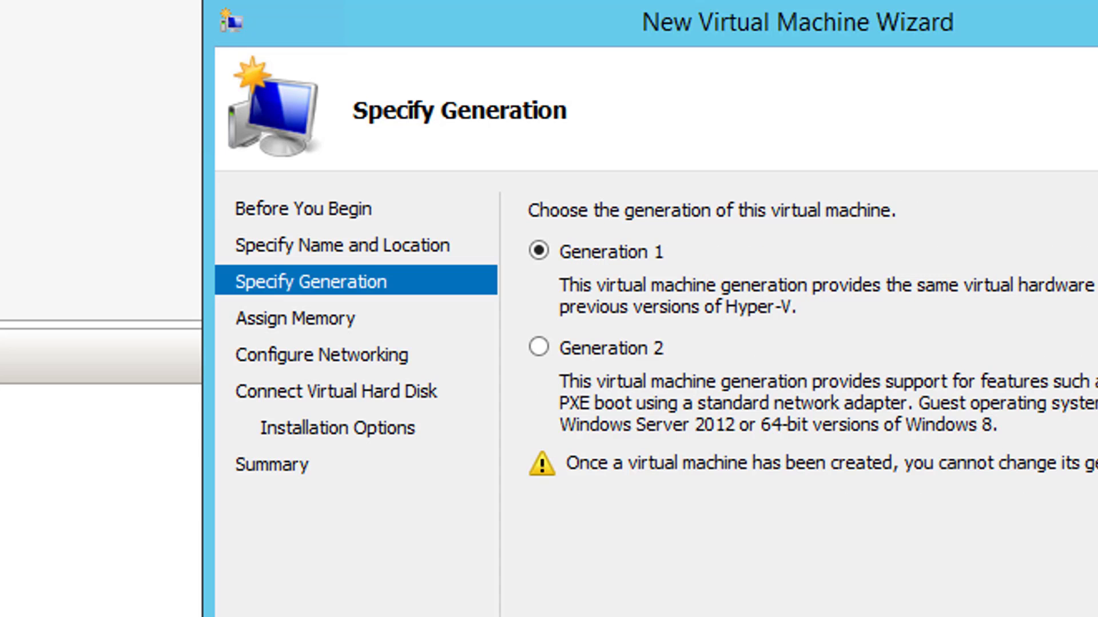
left_click(540, 347)
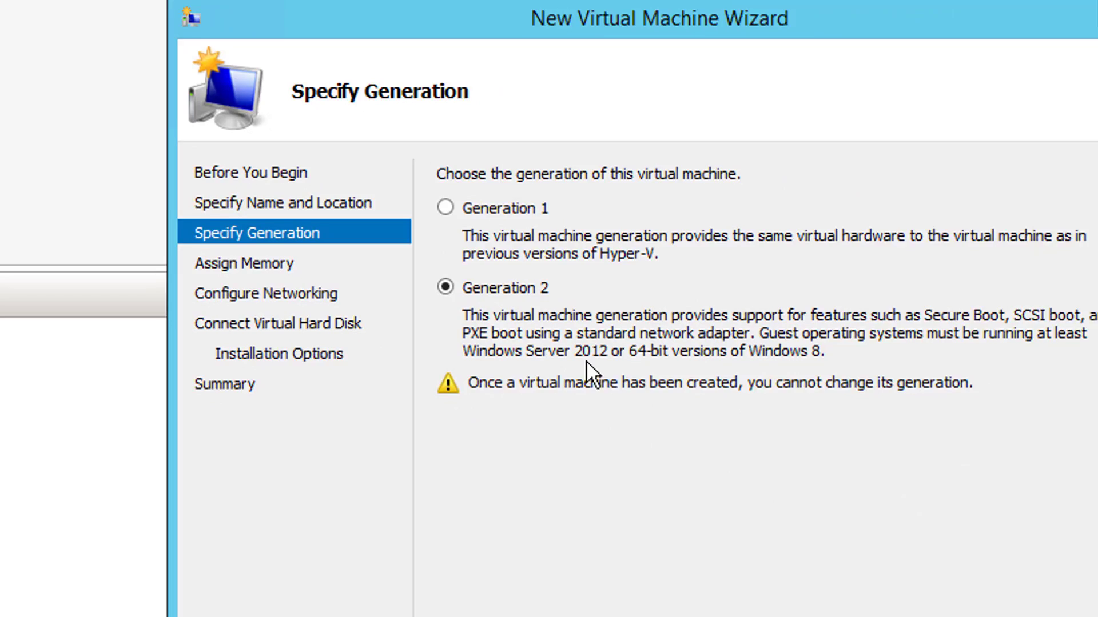
left_click(850, 616)
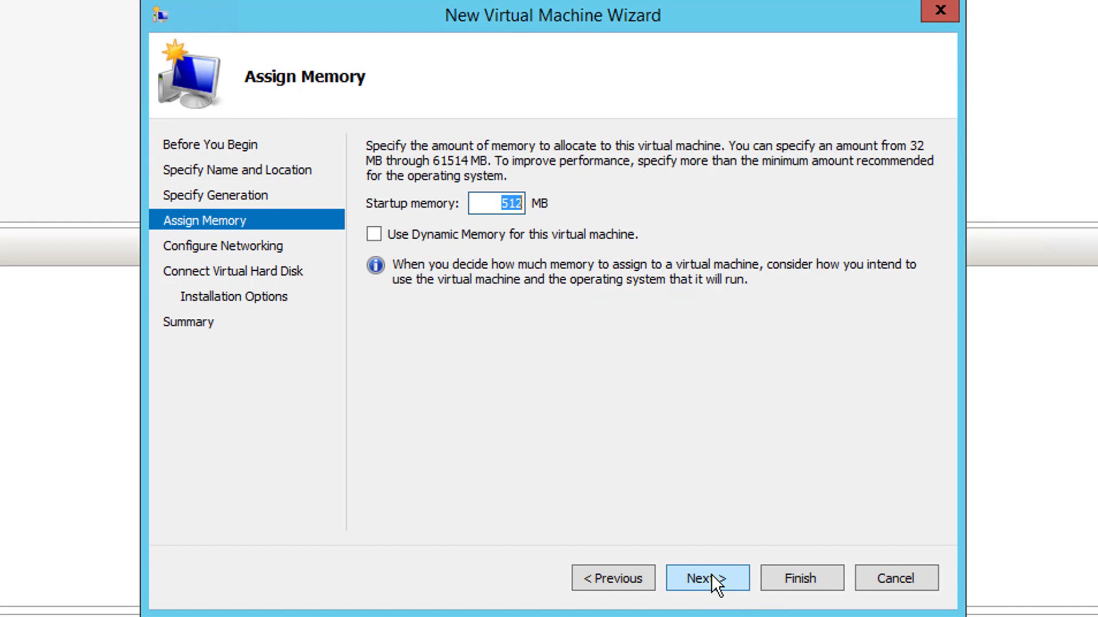
Assign 4096 MB of startup memory and connect the network adapter to vSwitch External (Base Server Nic).
type("4096")
left_click(711, 575)
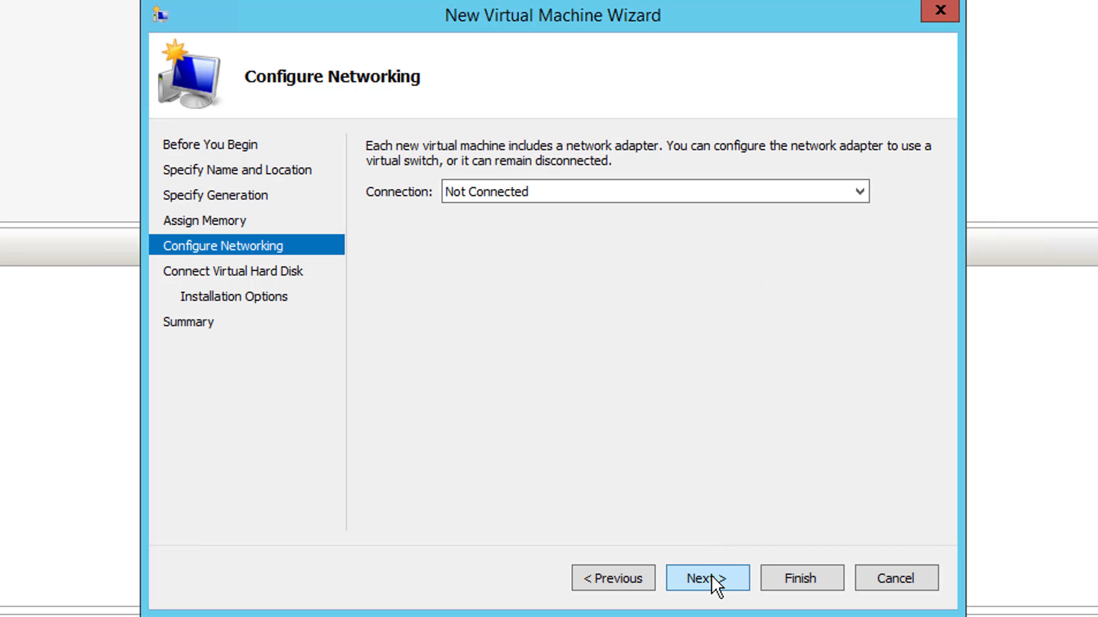
left_click(856, 191)
left_click(798, 229)
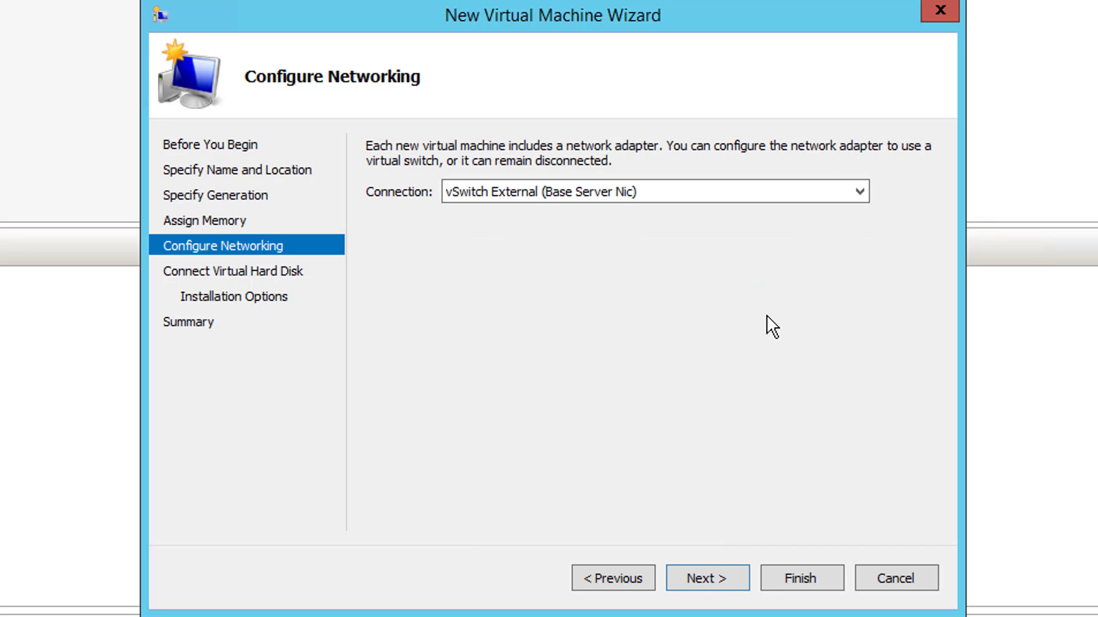
left_click(717, 575)
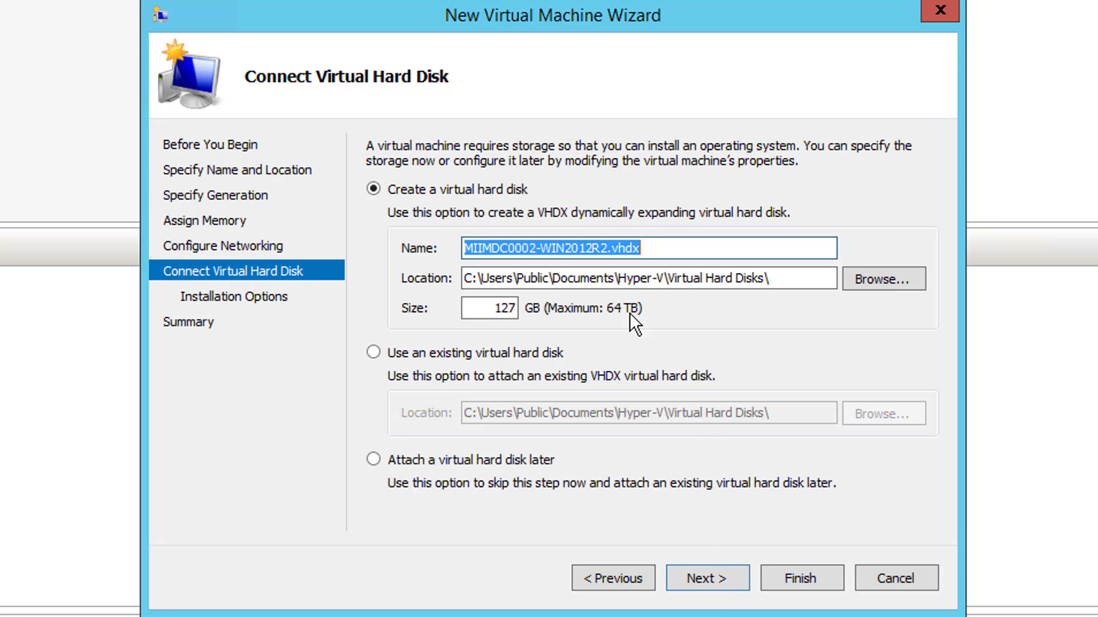
Set the size of the new virtual hard disk to 60 GB and continue to the installation options.
left_click(496, 307)
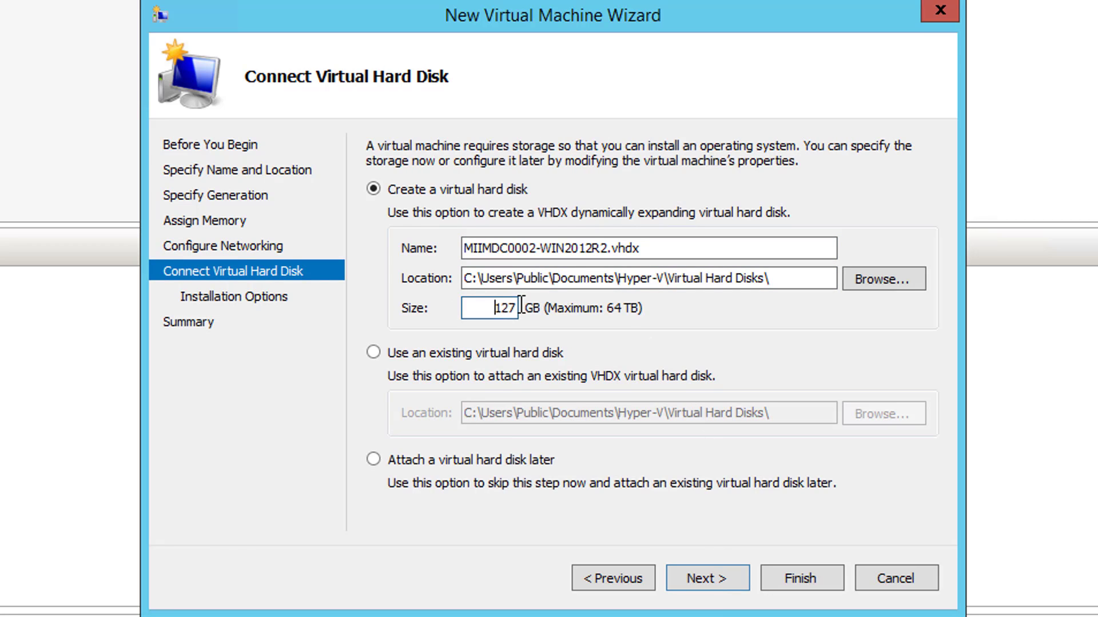
key("shift+End")
type("60")
left_click(722, 581)
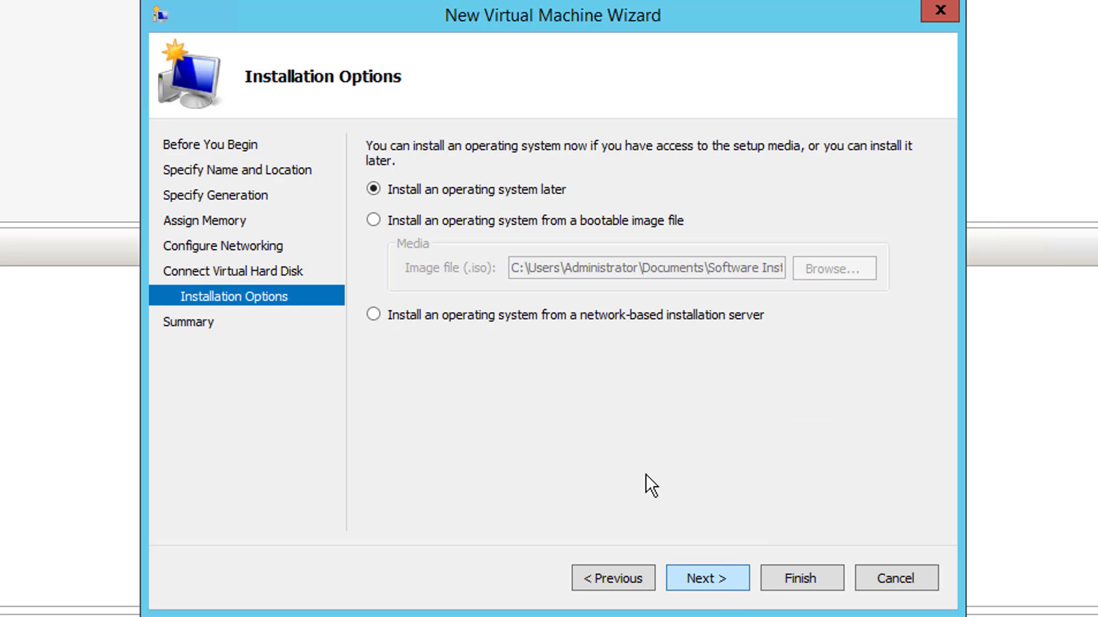
Use the Windows Server 2012 R2 ISO from Software Installation Files on Data (E:) as the bootable image and finish creating the virtual machine.
left_click(375, 223)
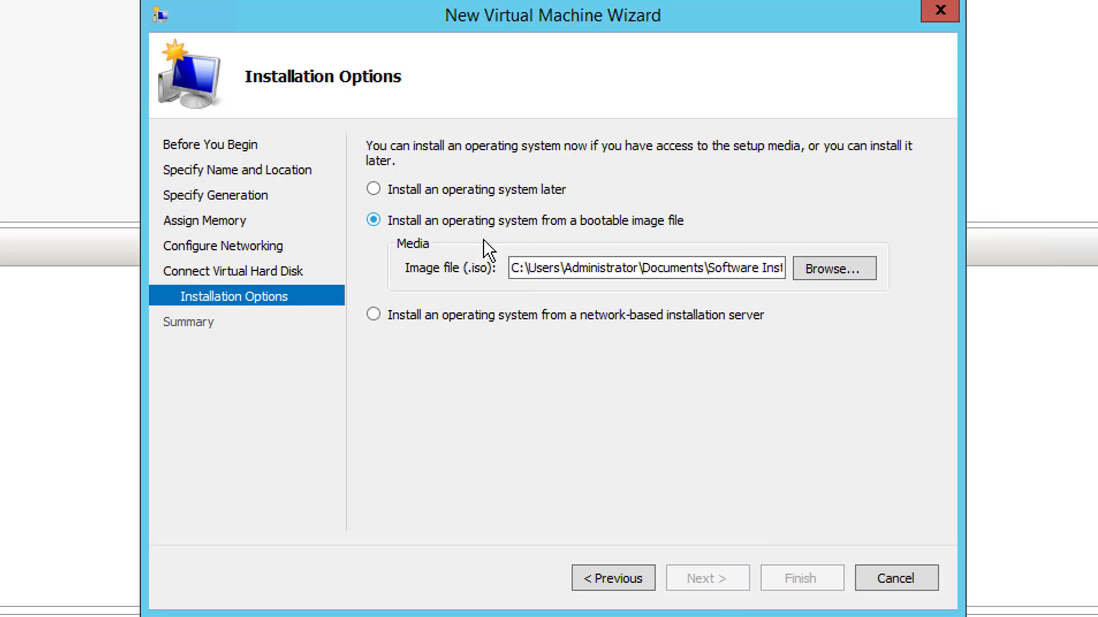
left_click(830, 269)
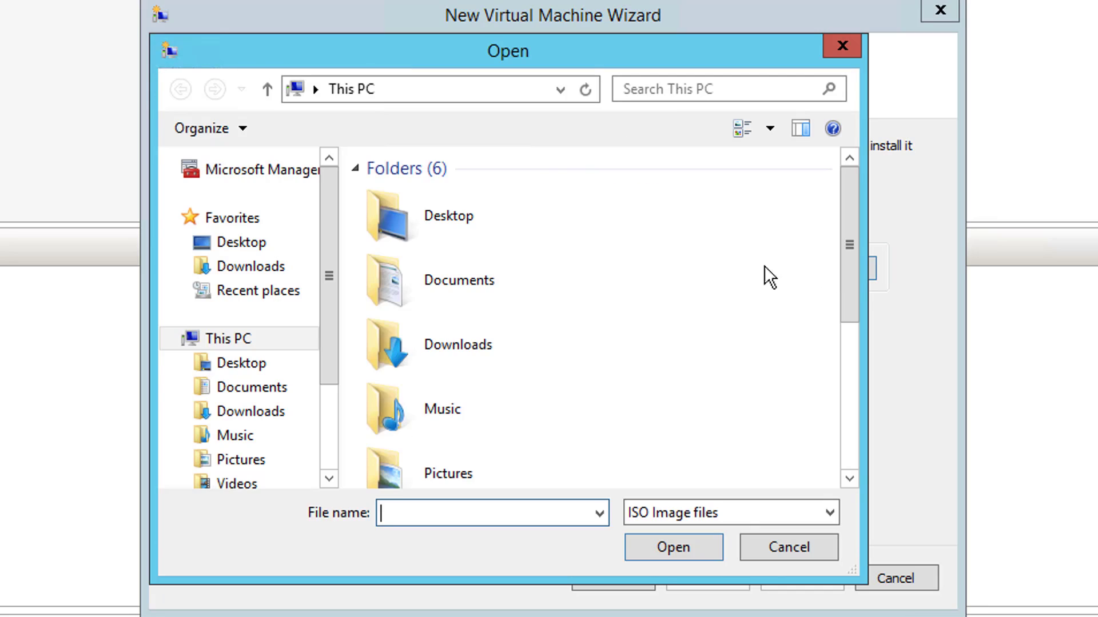
left_click_drag(330, 277, 328, 367)
left_click(239, 402)
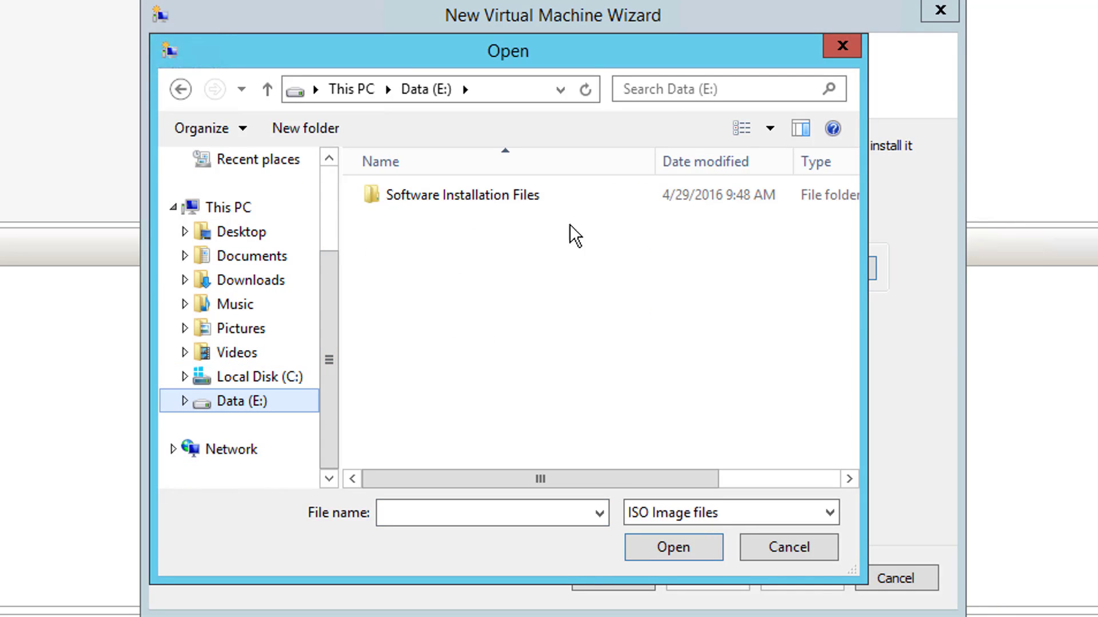
double_click(431, 193)
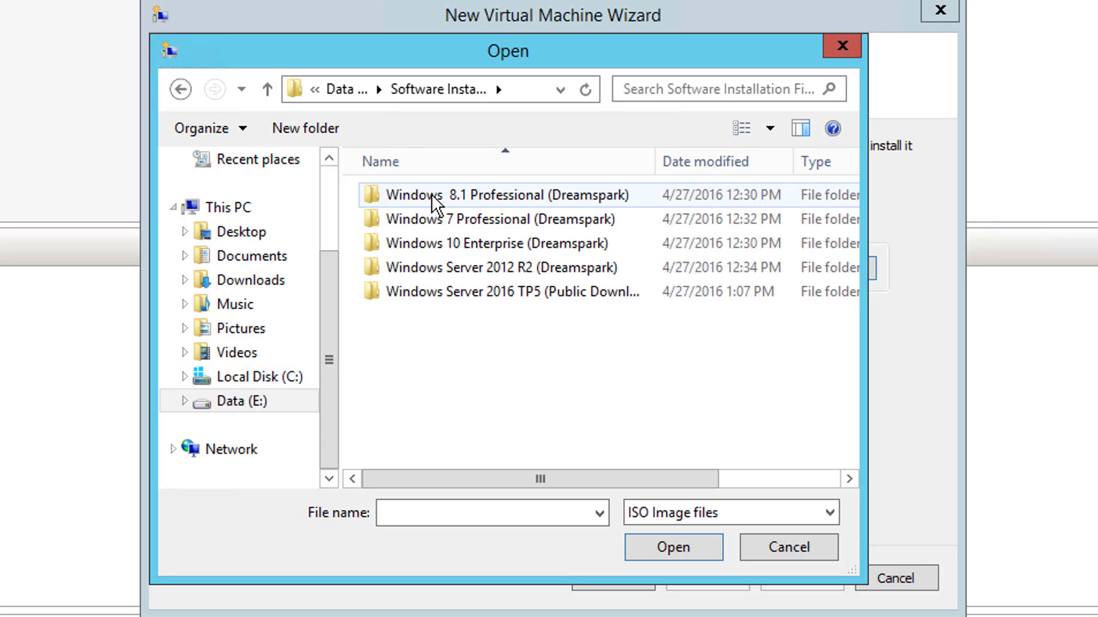
double_click(452, 272)
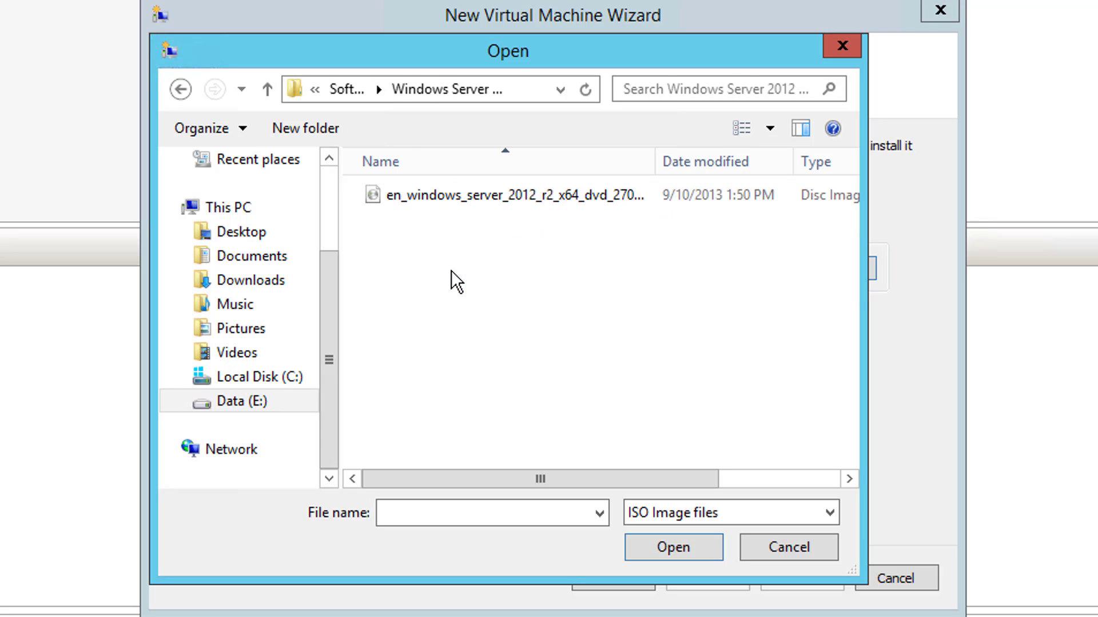
double_click(454, 201)
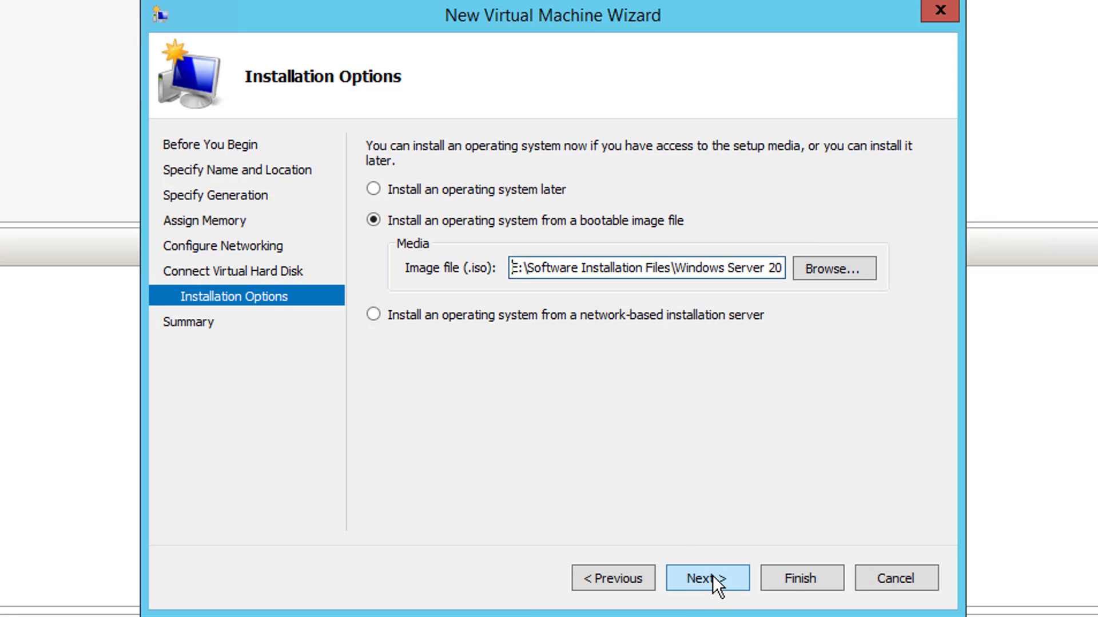
left_click(712, 576)
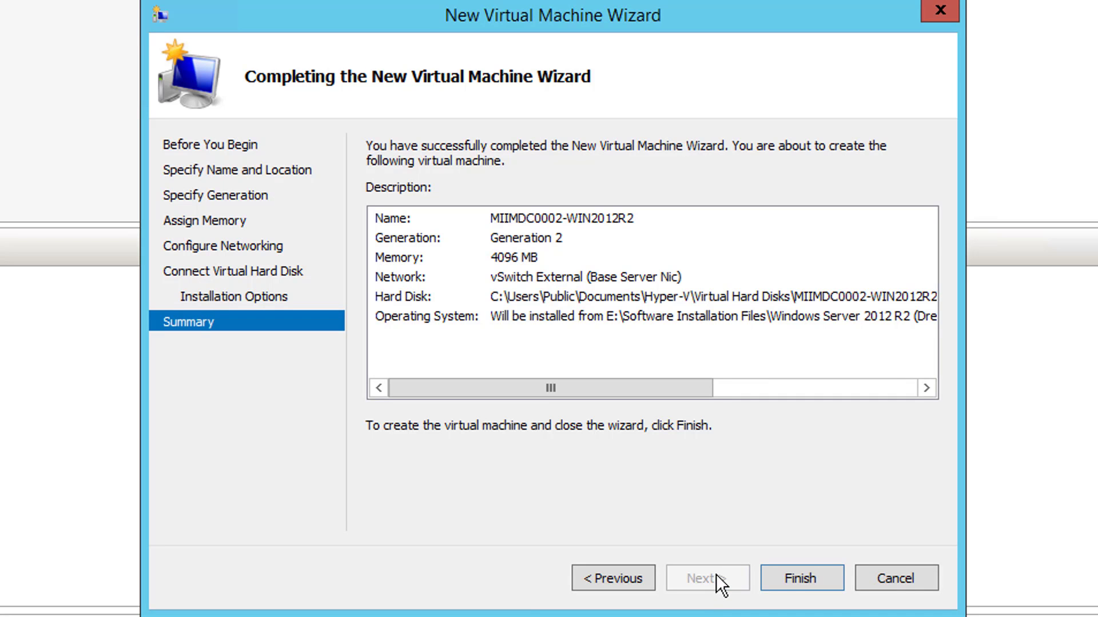
left_click(788, 575)
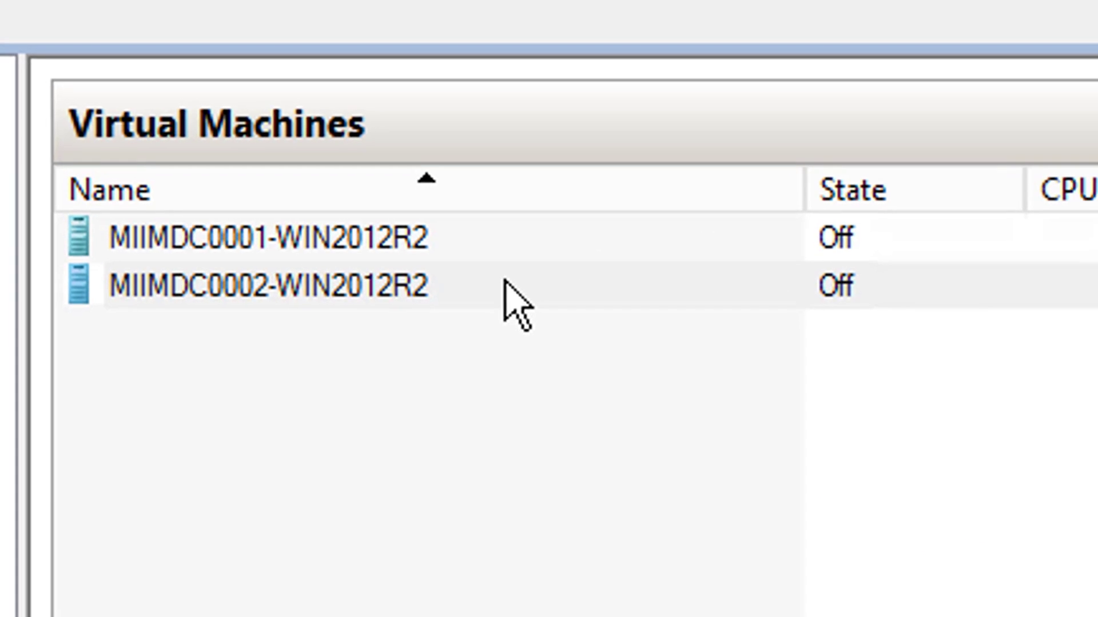
Connect to MIIMDC0002-WIN2012R2, check the disc in its DVD drive, and start the machine so it boots from that disc.
left_click(505, 283)
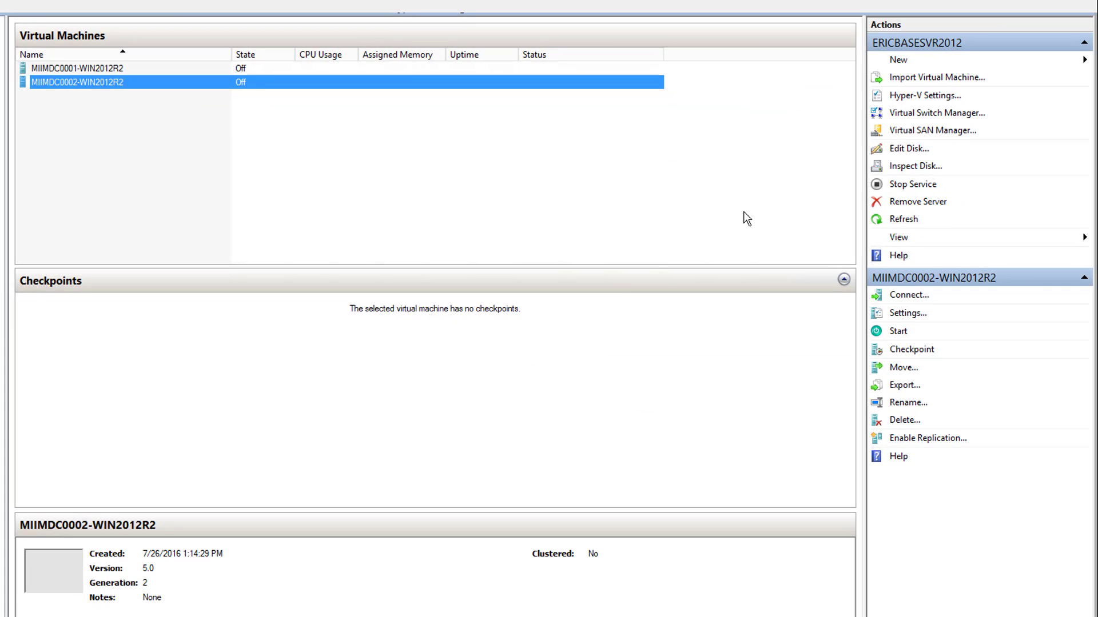
left_click(908, 295)
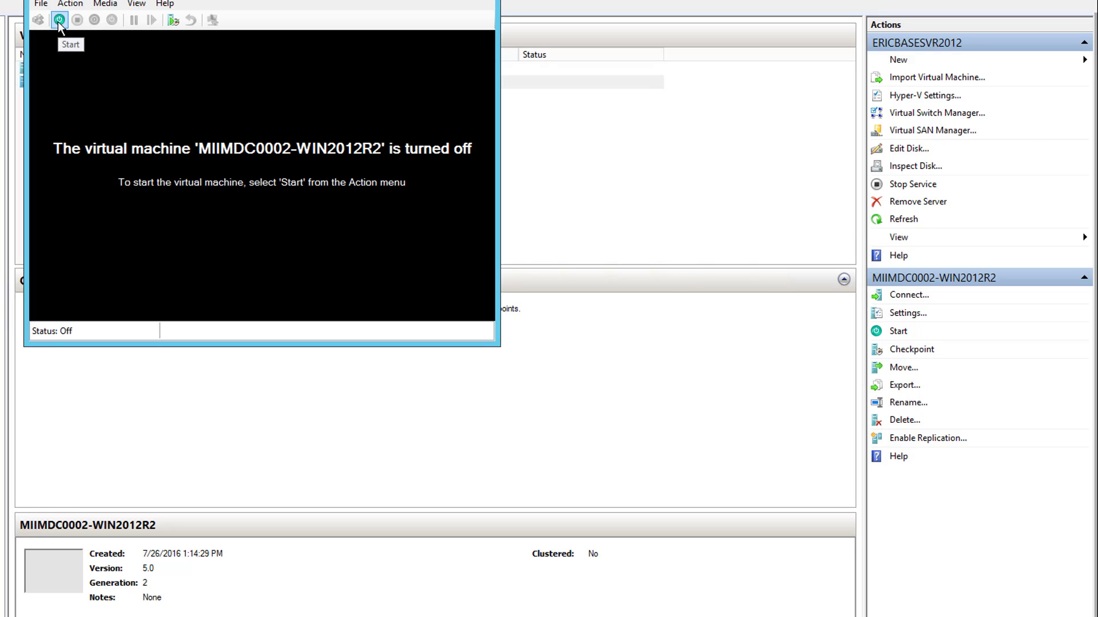
left_click(105, 4)
mouse_move(114, 19)
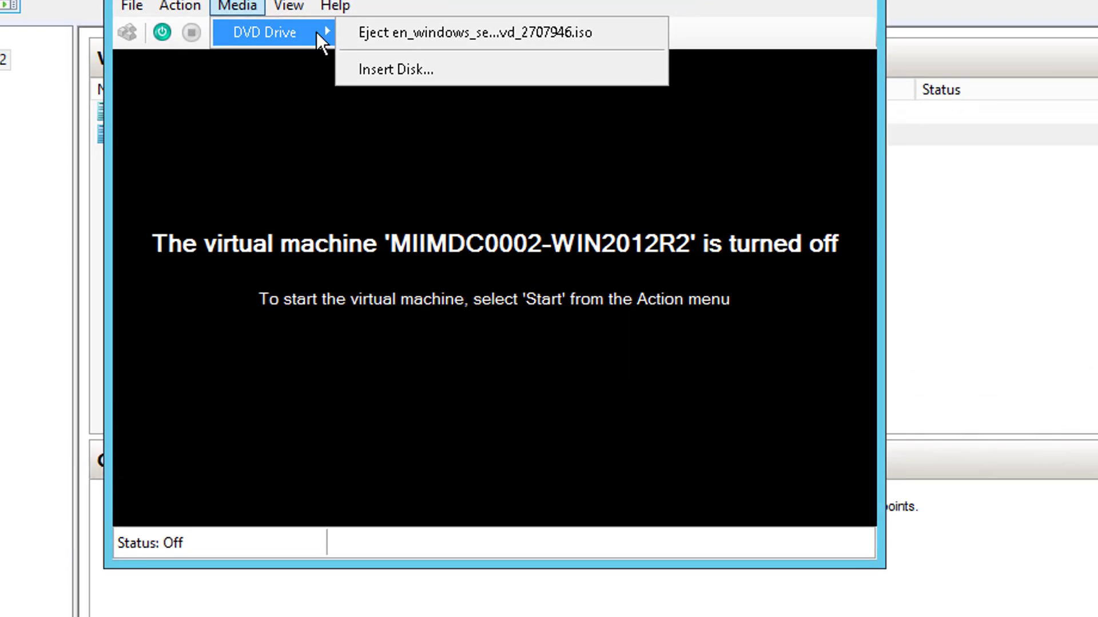
left_click(184, 35)
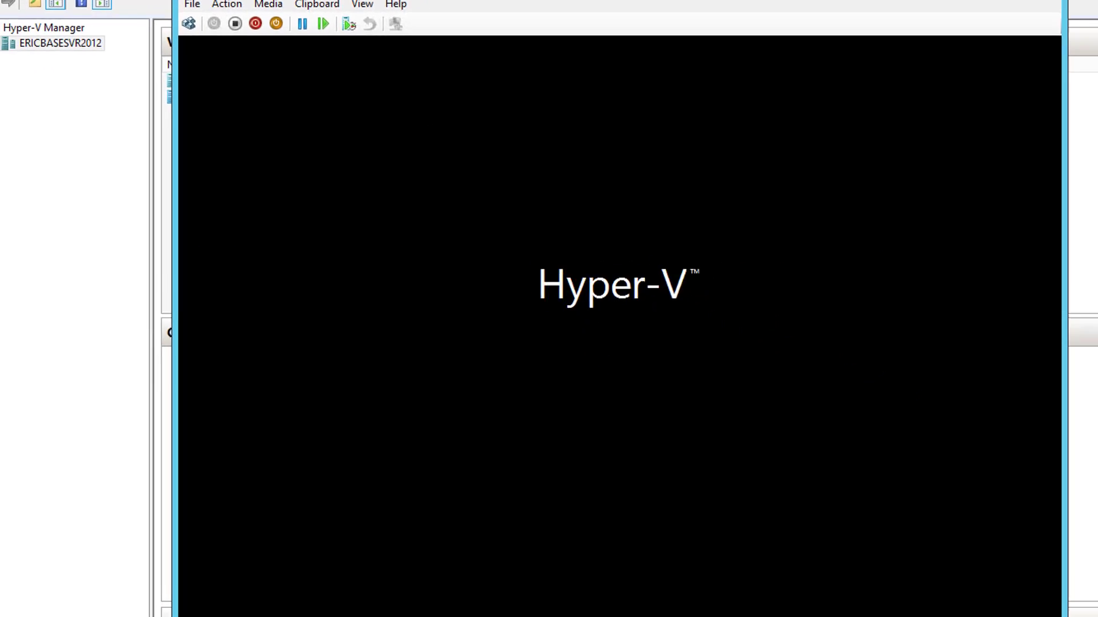
key("Return")
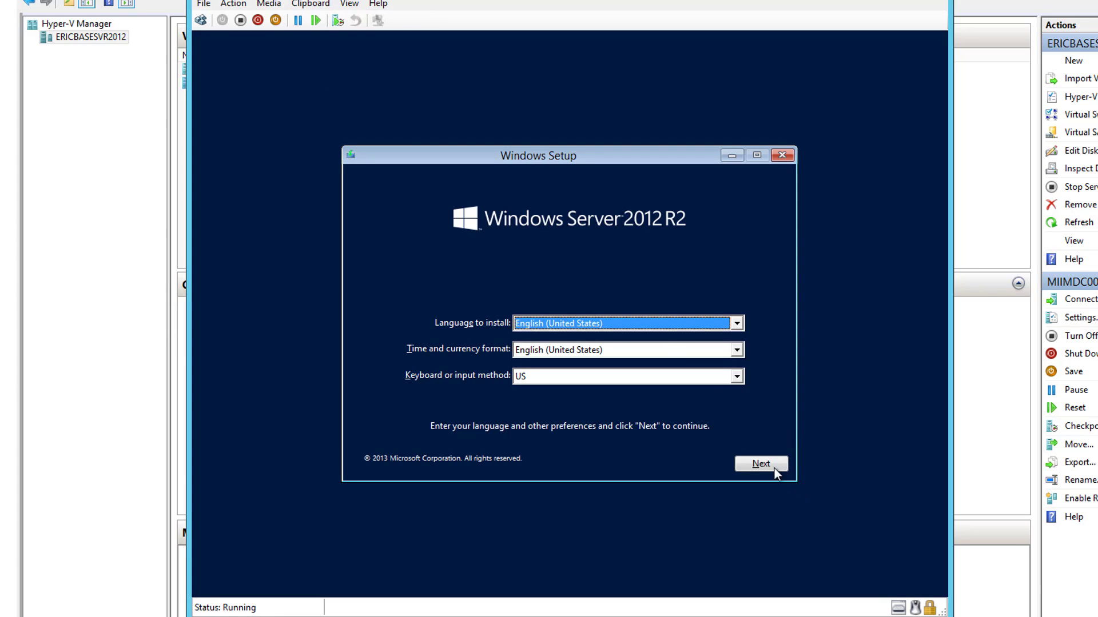
Begin Windows Setup with the default language settings and choose Windows Server 2012 R2 Datacenter (Server with a GUI).
left_click(773, 463)
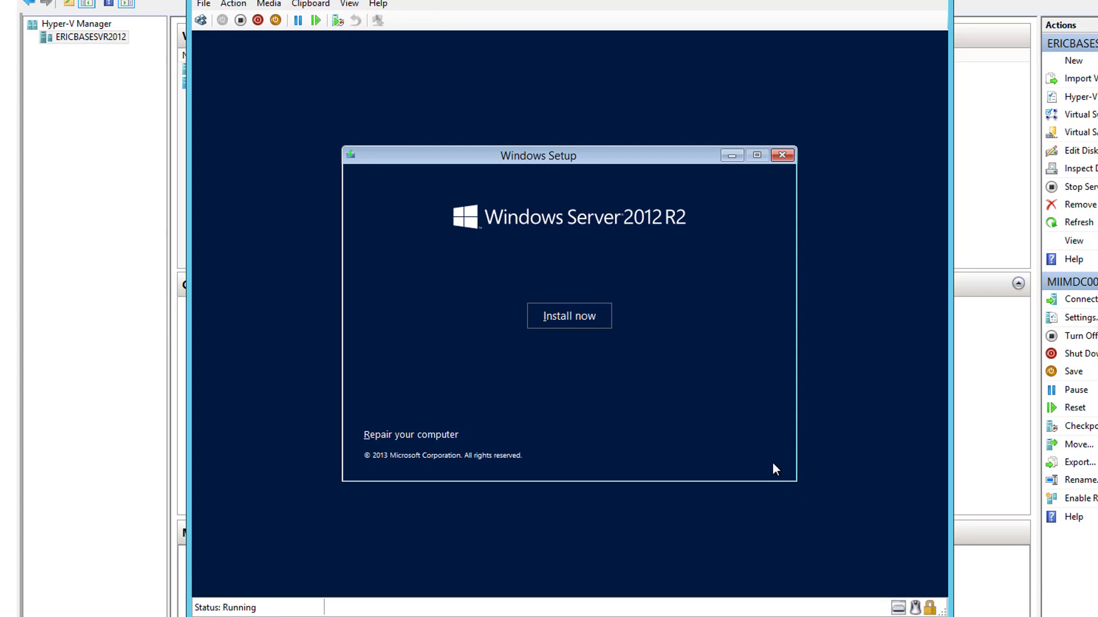
left_click(589, 318)
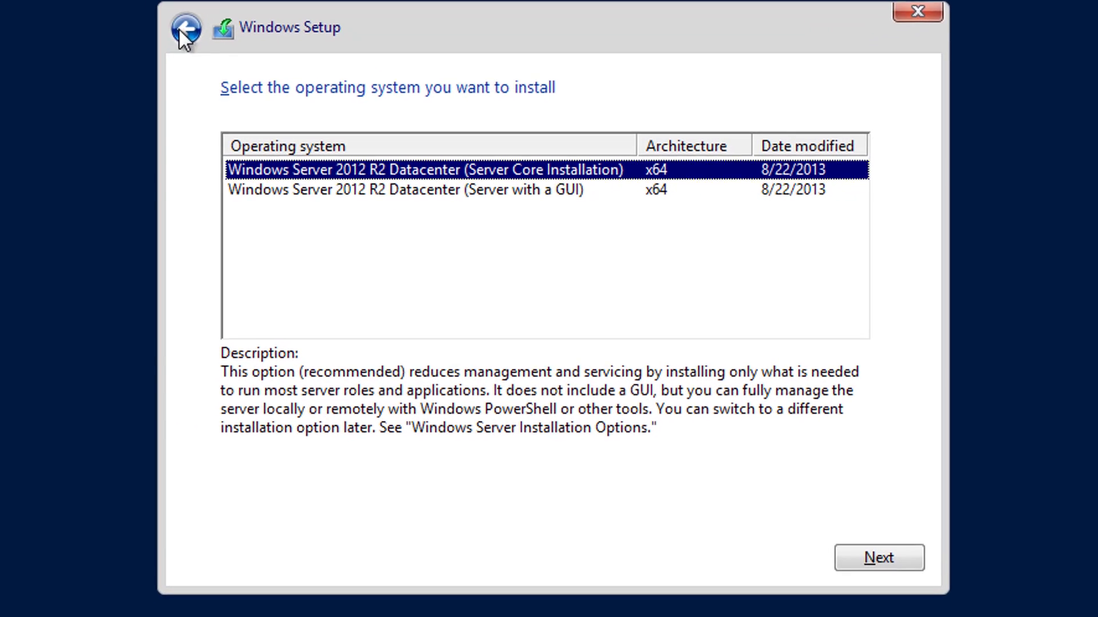
left_click(515, 218)
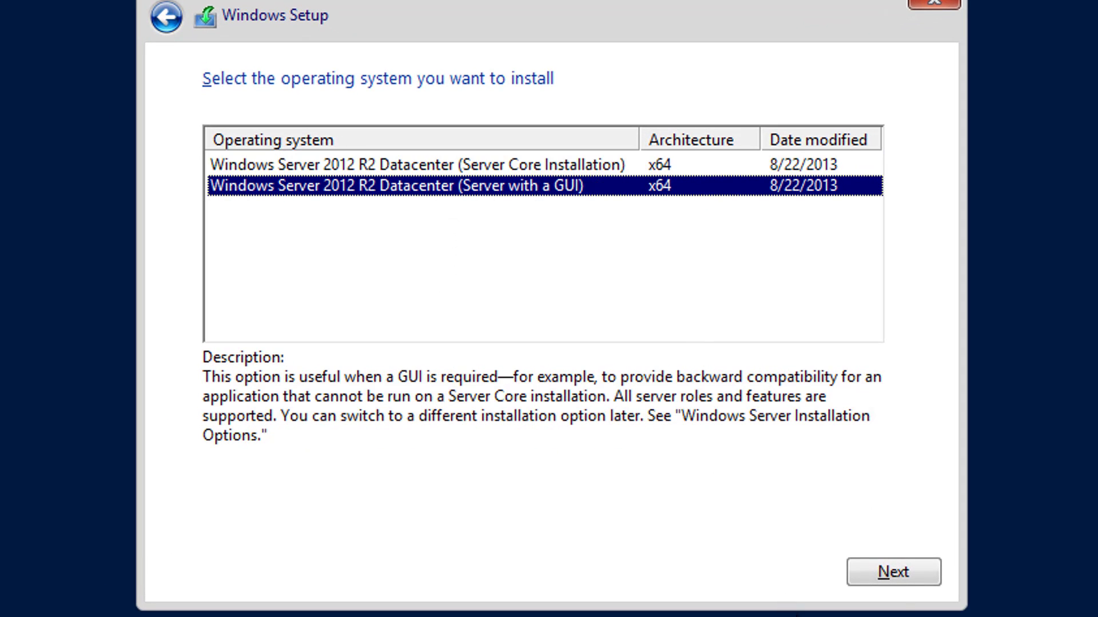
left_click(900, 575)
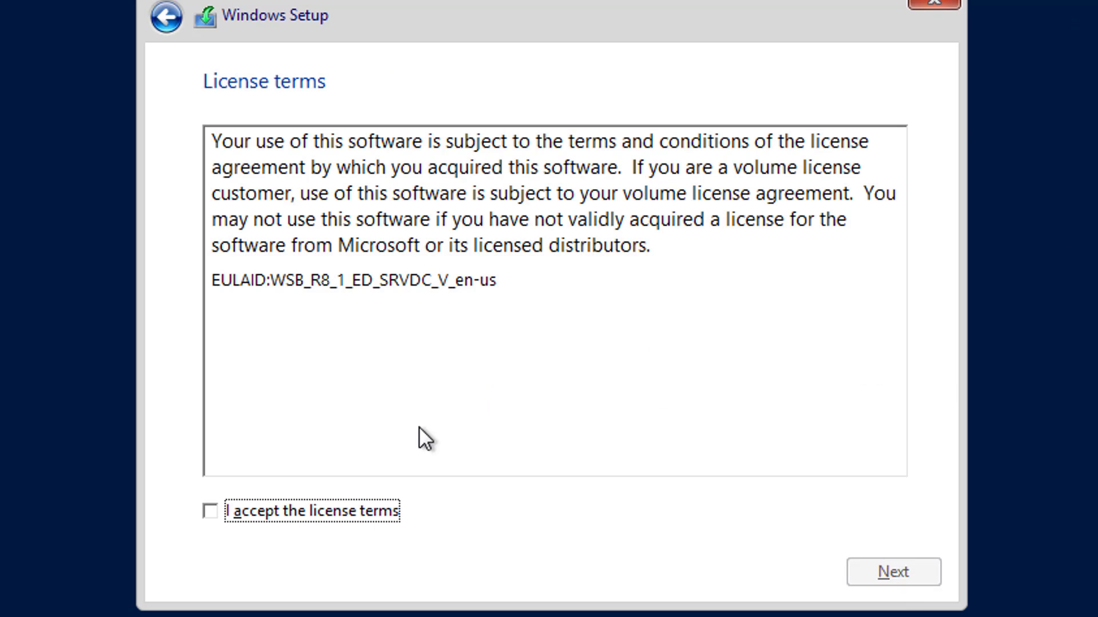
Accept the license terms and start a custom, Windows-only installation on Drive 0 Unallocated Space.
left_click(209, 510)
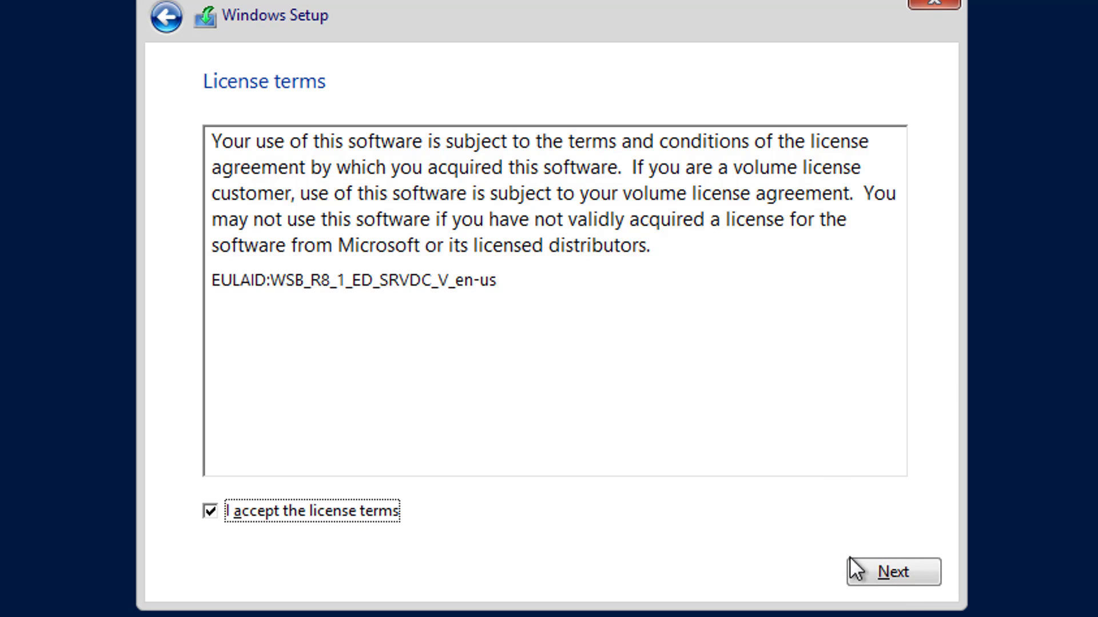
left_click(885, 576)
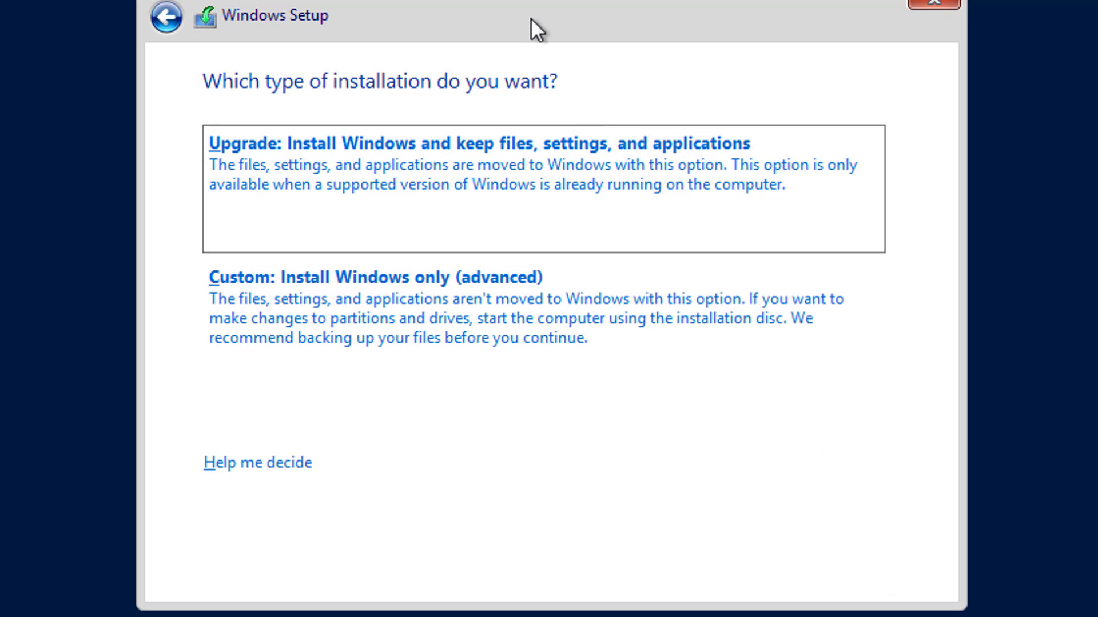
left_click(433, 316)
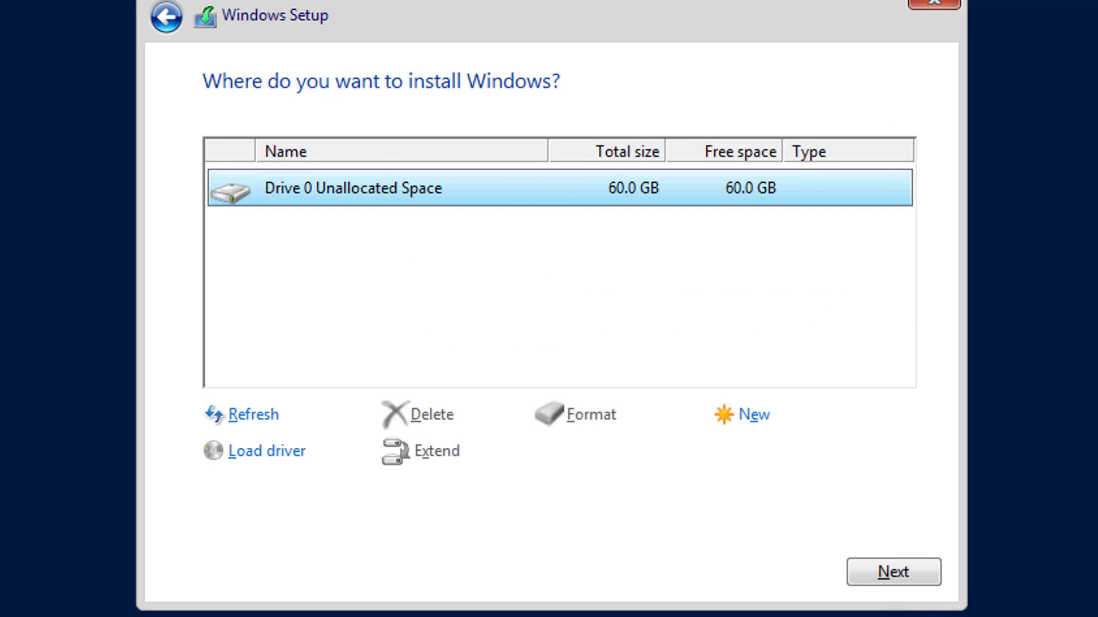
left_click(896, 574)
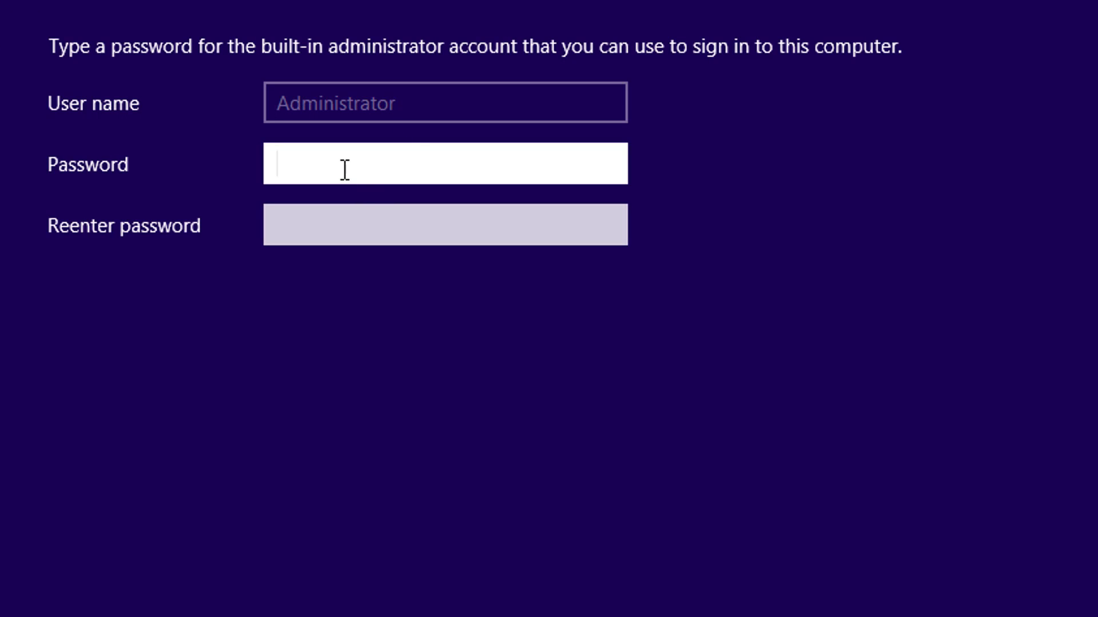
Enter and re-enter the password for the built-in administrator account, and submit it to finish setup.
type("•••••••••••")
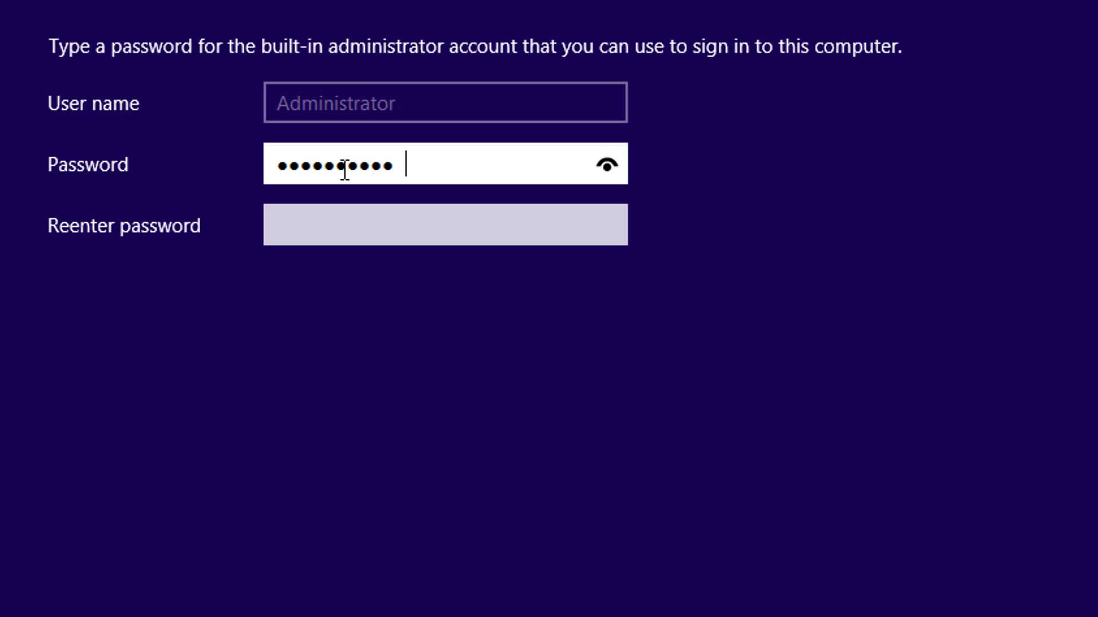
type("••")
key("Tab")
type("••")
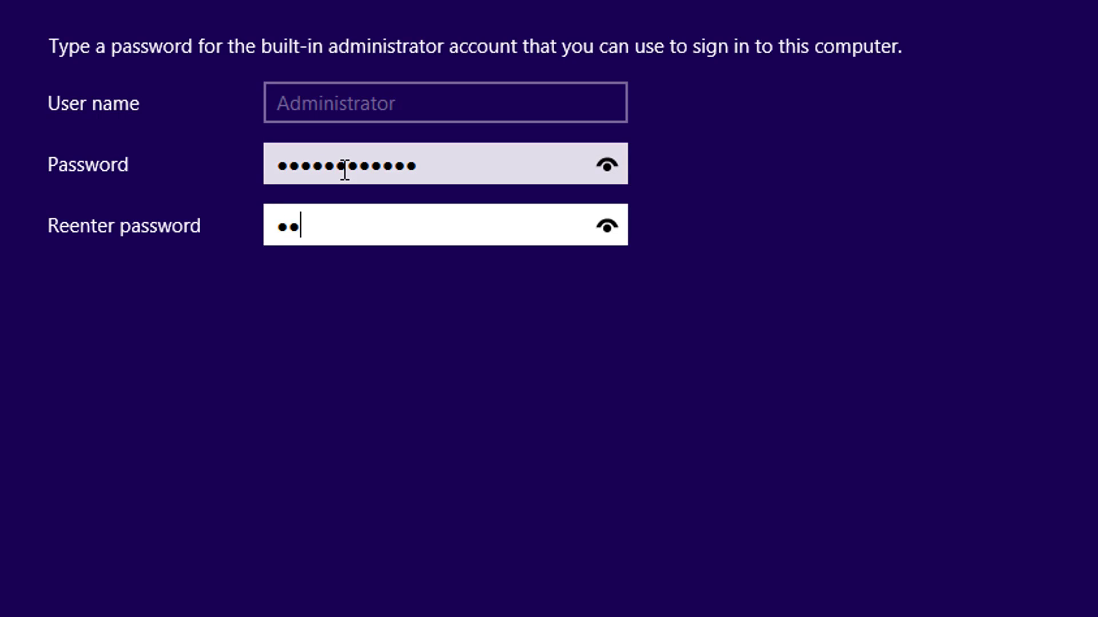
type("••••••••")
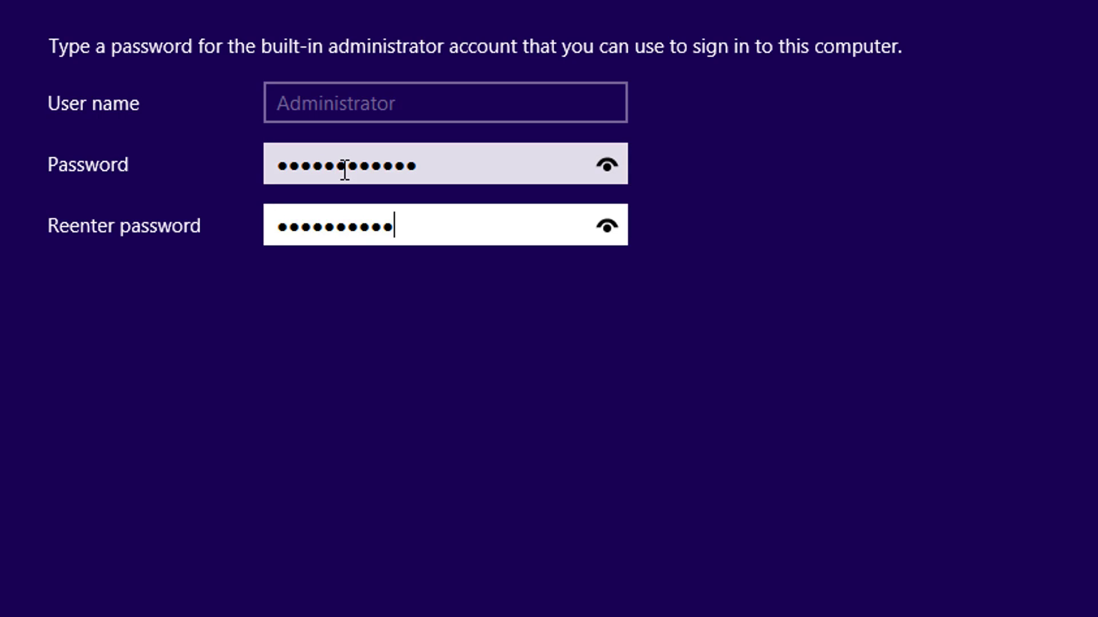
type("••")
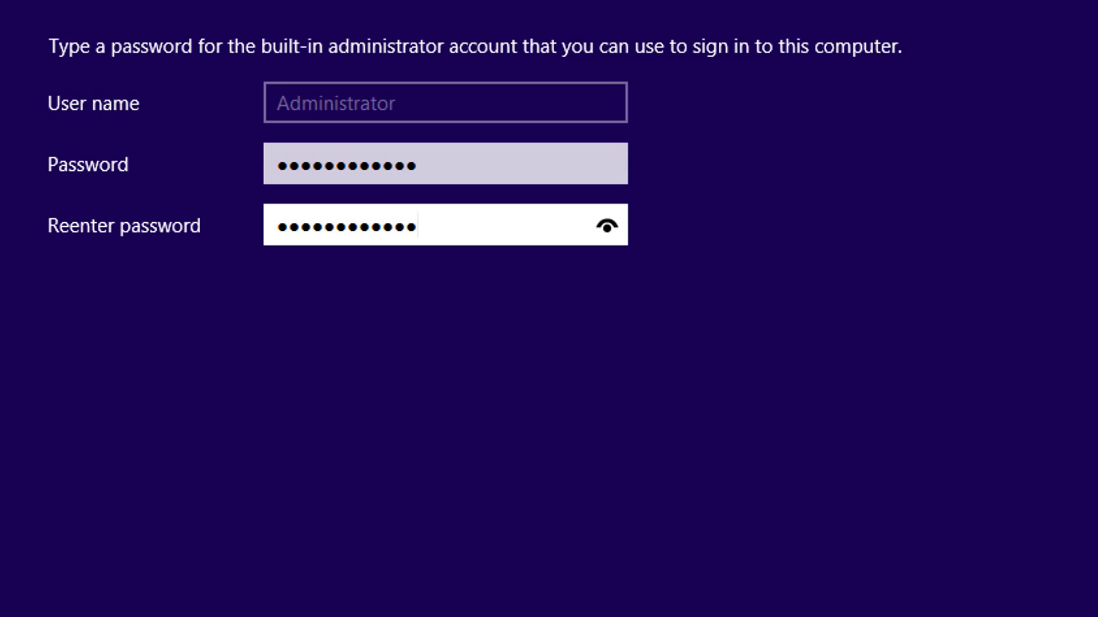
key("Return")
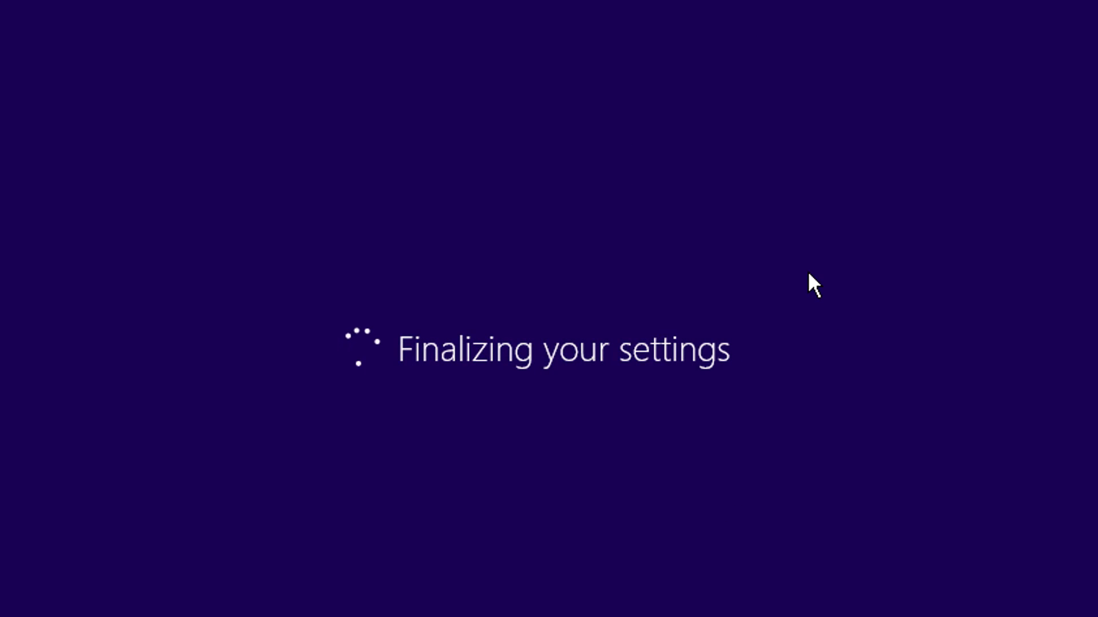